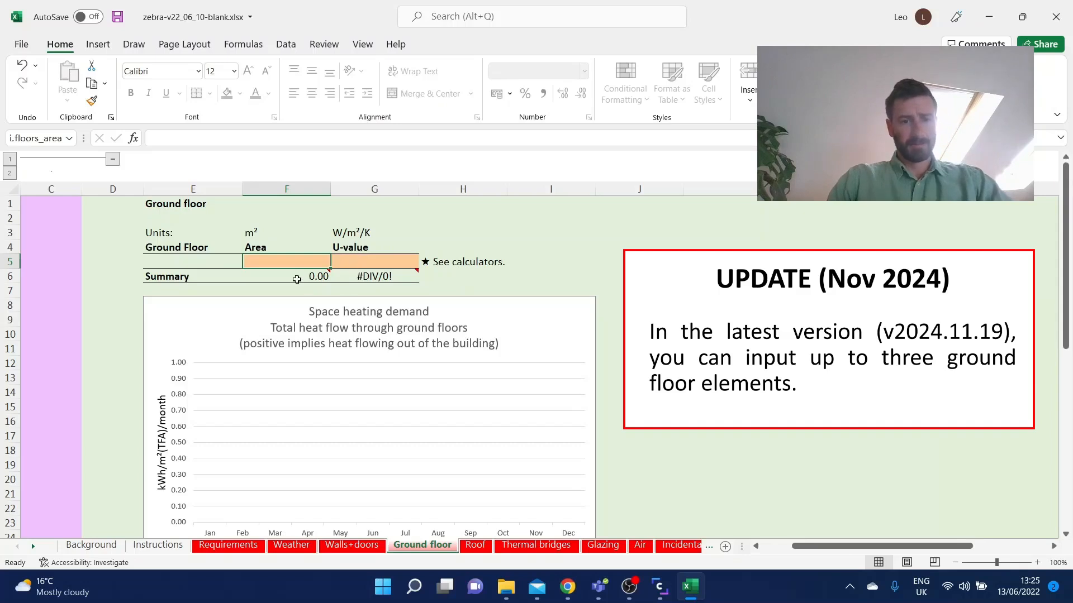
Enter a ground floor area of 500 m² on the Ground floor sheet.
text(500)
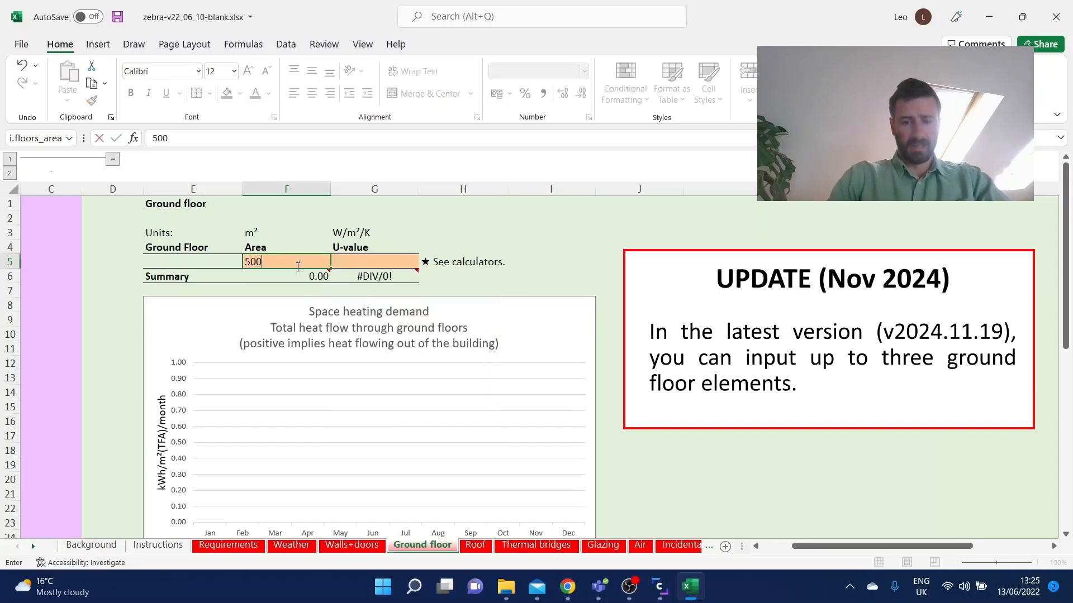
key(Return)
click(369, 259)
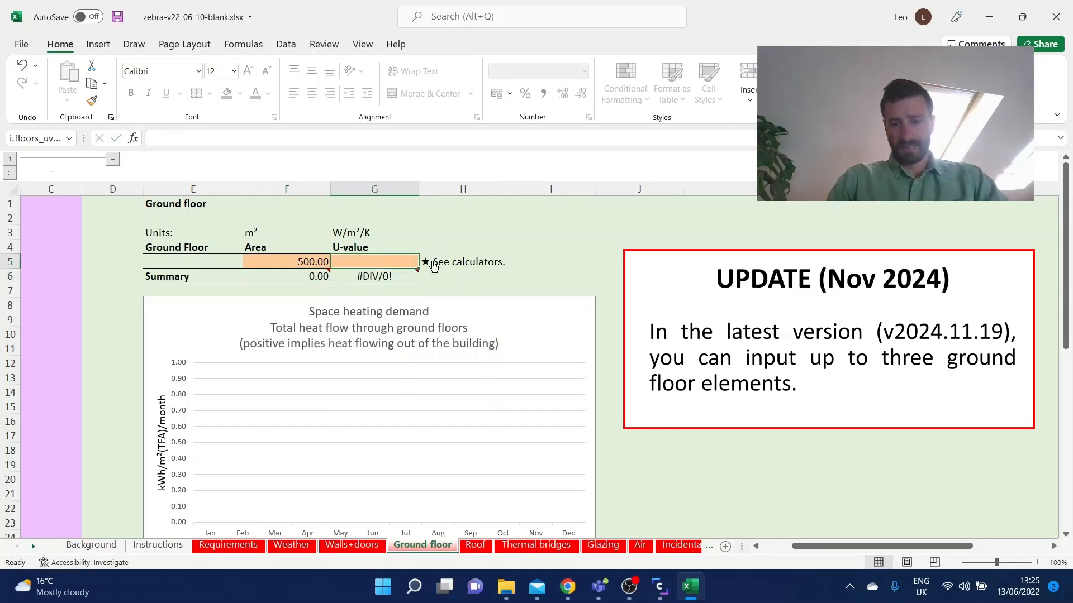
Open the calculators linked from the ground floor U-value and review the slab-on-ground and suspended floor parameters.
click(478, 262)
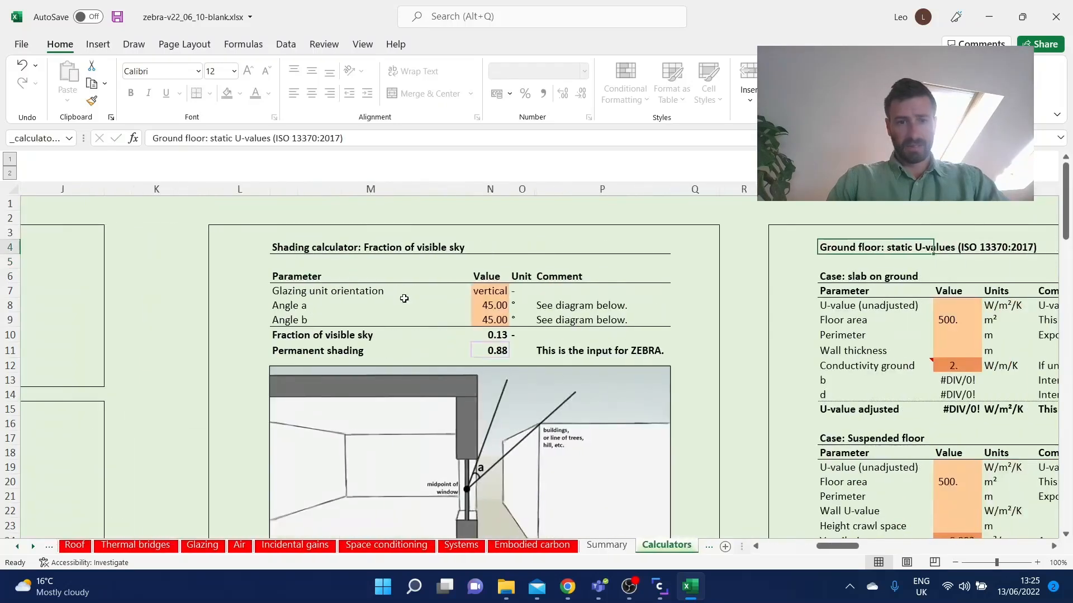
drag(835, 547, 866, 552)
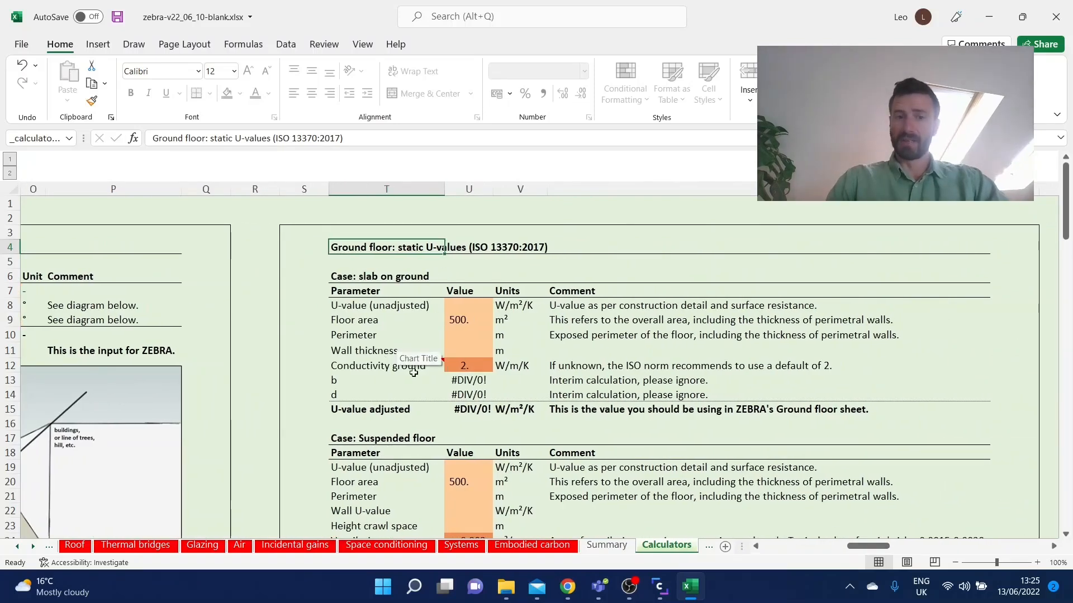
mouse_move(428, 365)
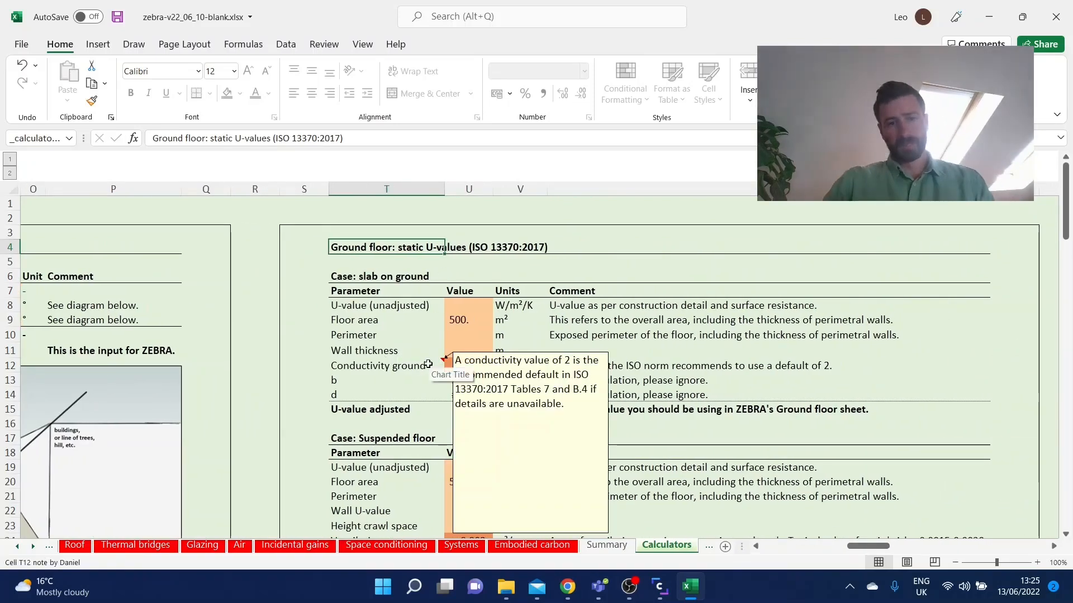
scroll(597, 359, down, 1)
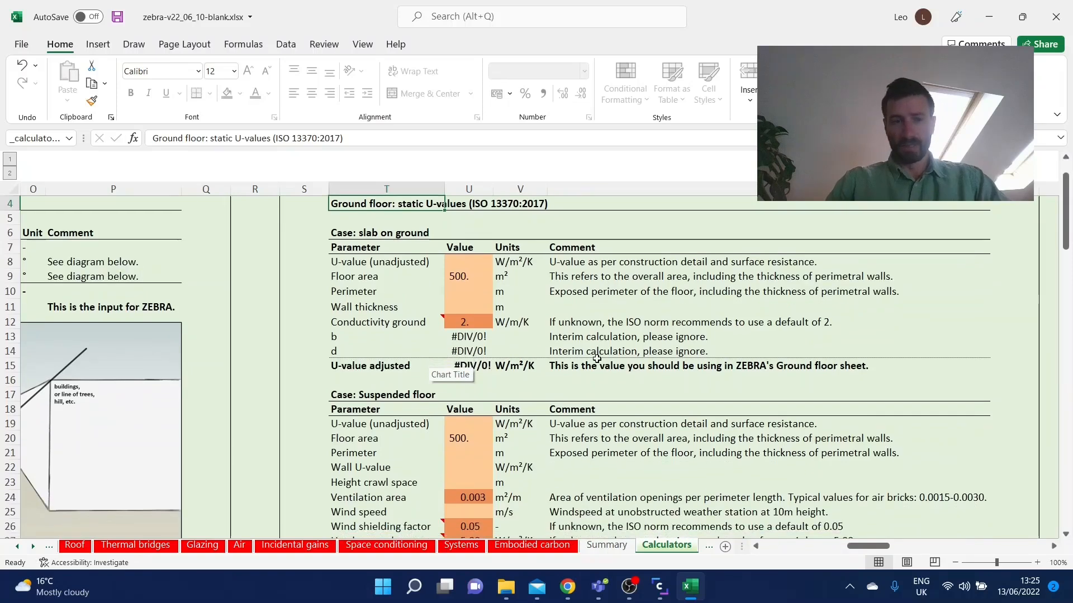
scroll(678, 341, up, 1)
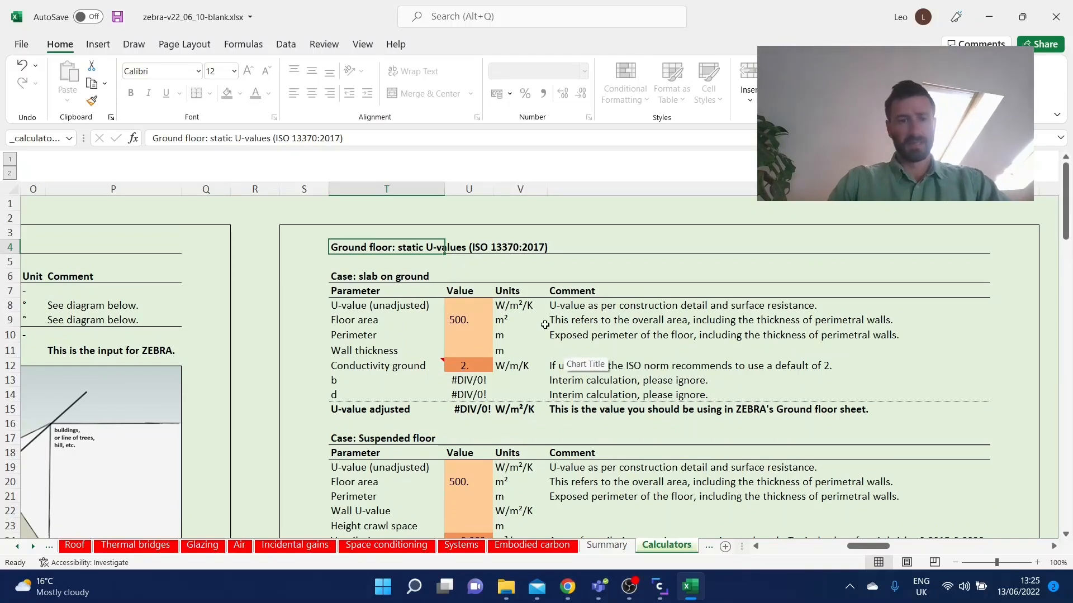
scroll(416, 345, down, 1)
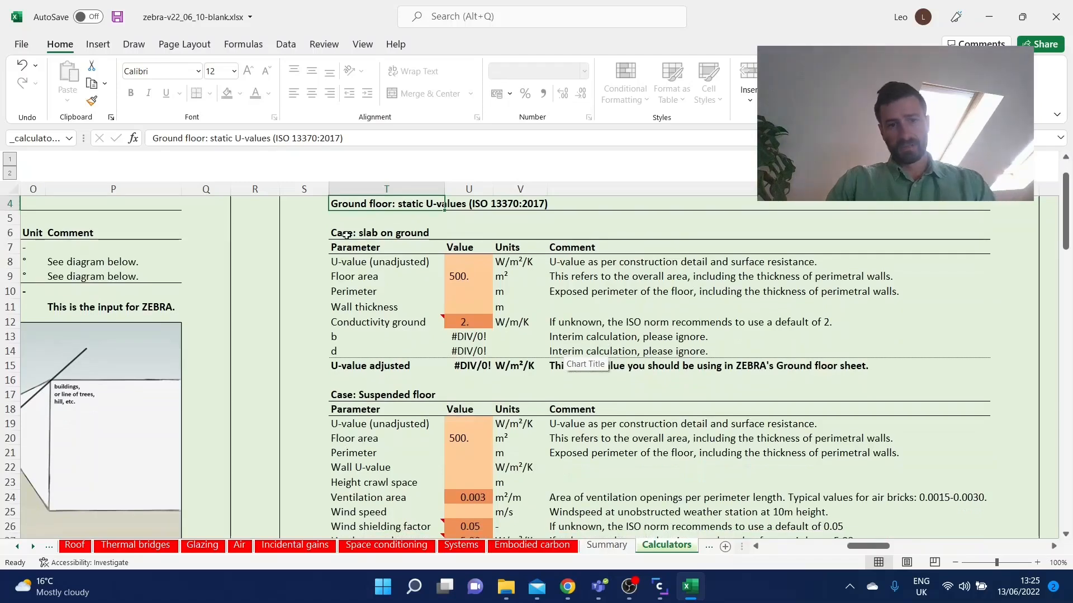
Set the unadjusted U-value in the slab-on-ground case to 2 W/m²/K.
click(467, 267)
mouse_move(427, 324)
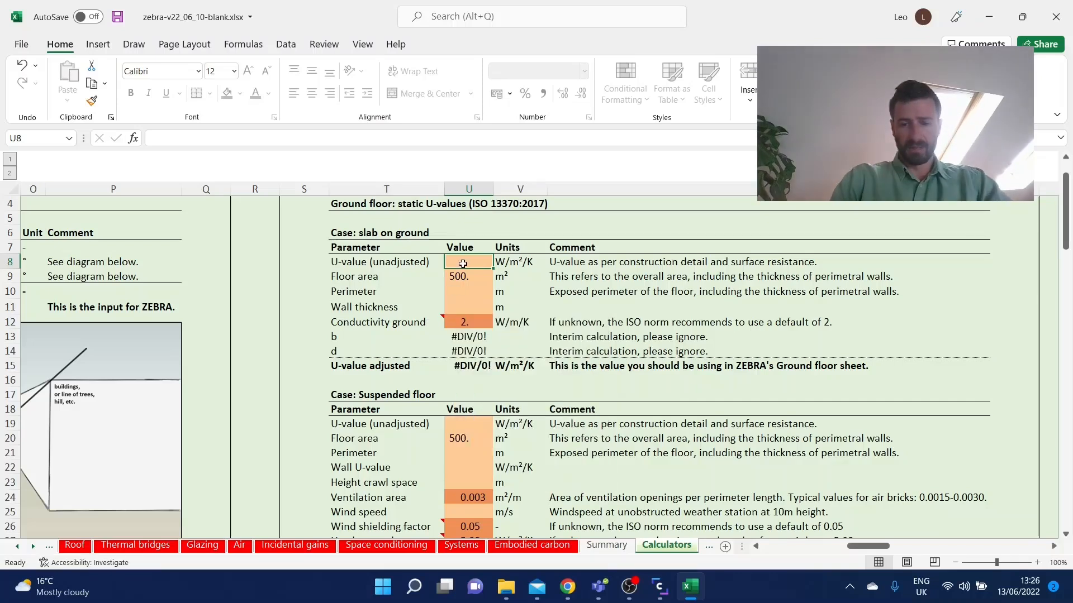
text(2)
key(Return)
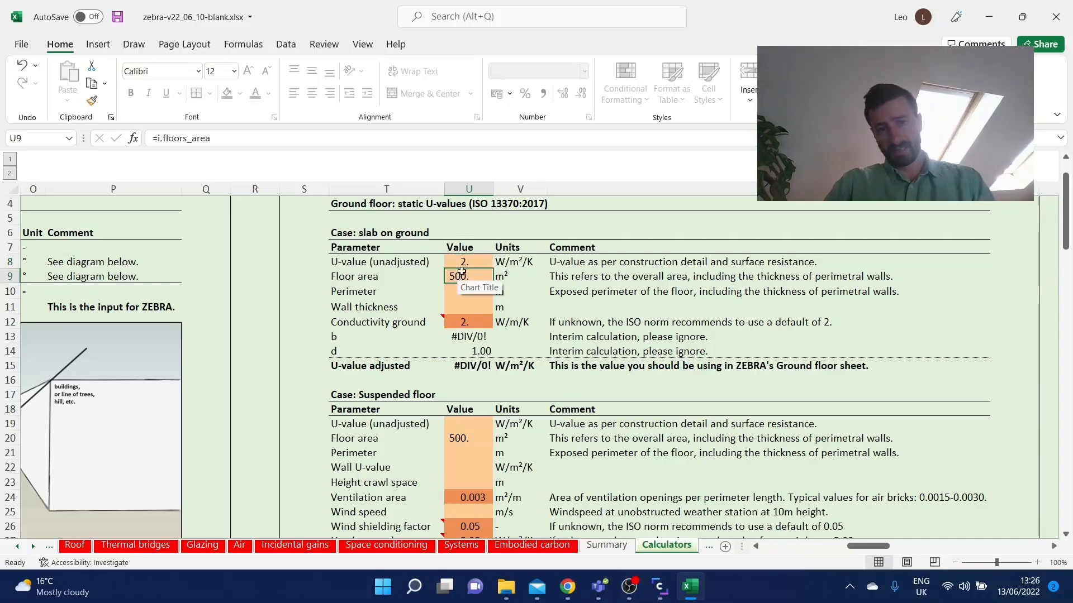
Set the slab-on-ground perimeter to 100 m and its wall thickness to 0.3 m.
click(455, 295)
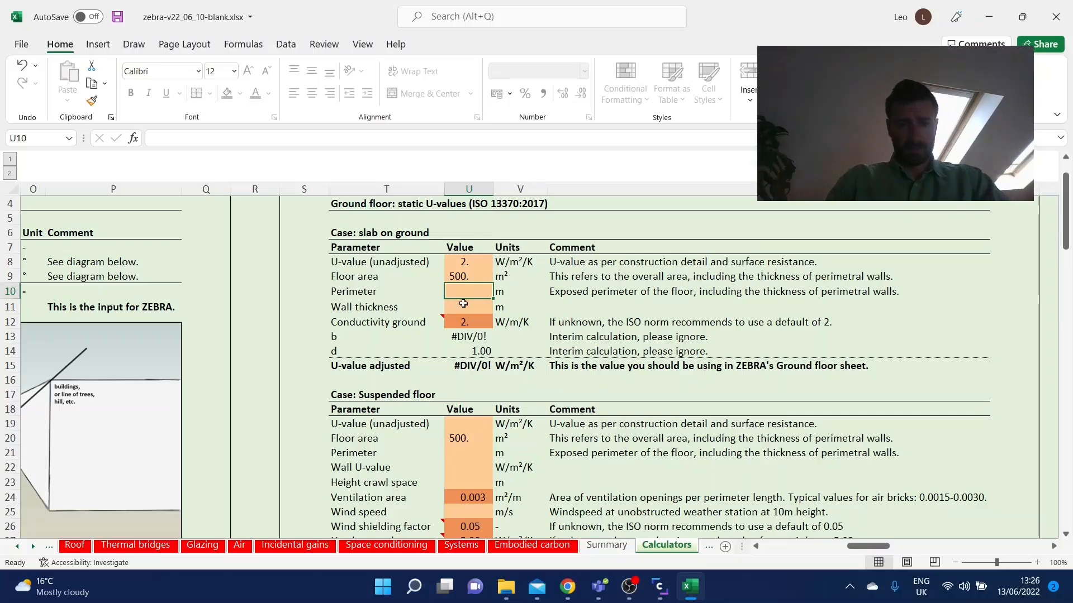
text(100)
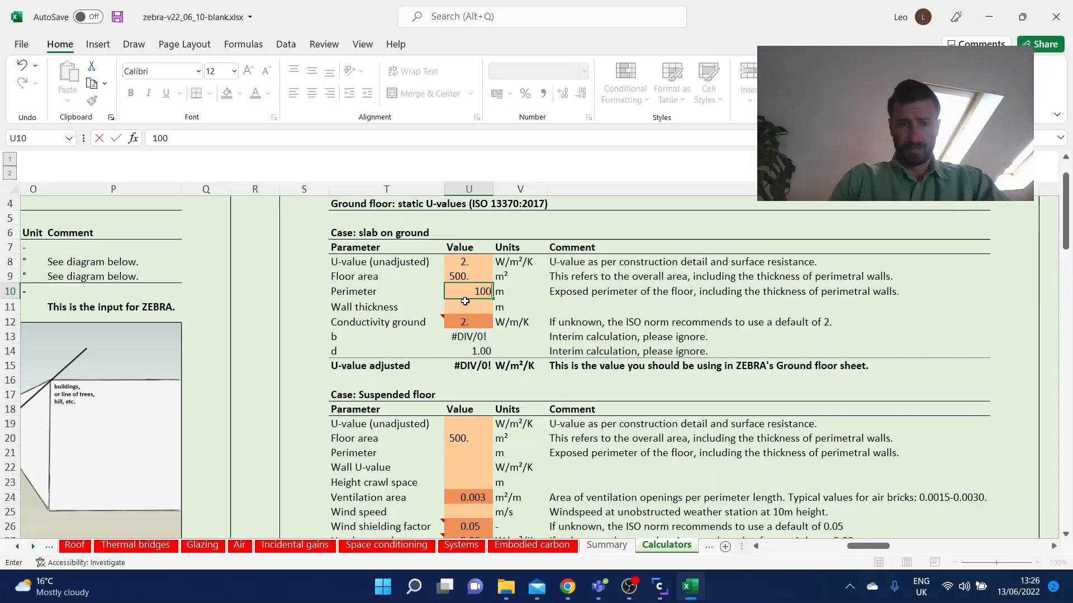
key(Return)
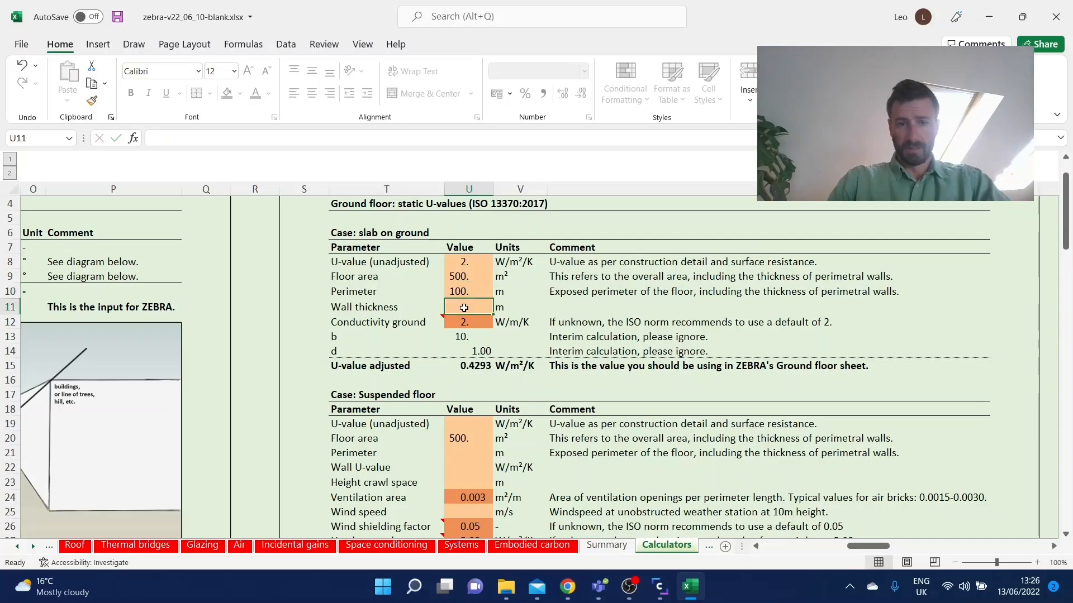
text(0)
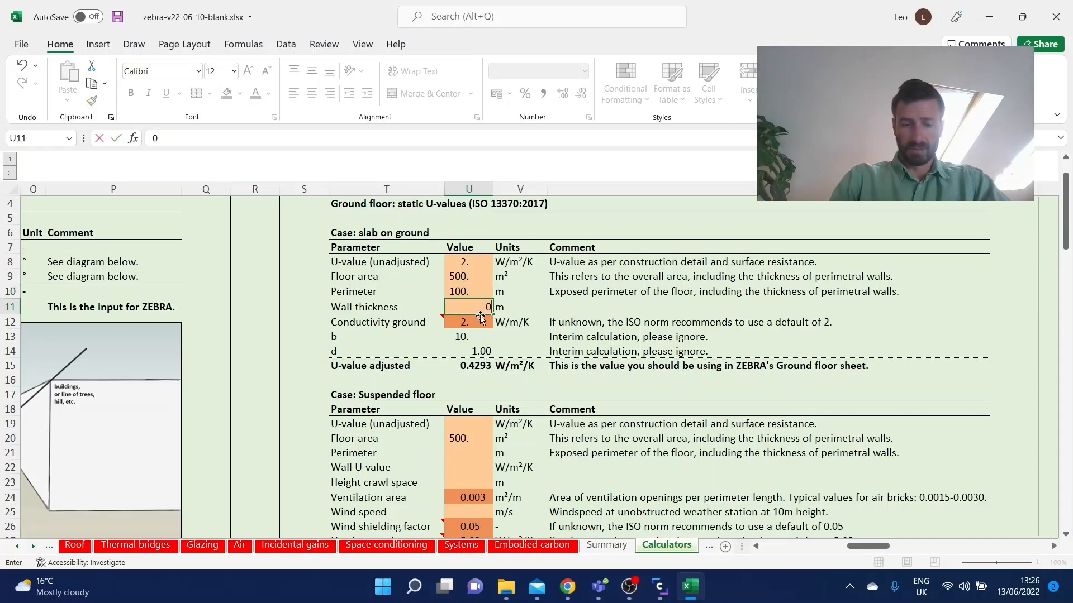
text(.3)
key(Return)
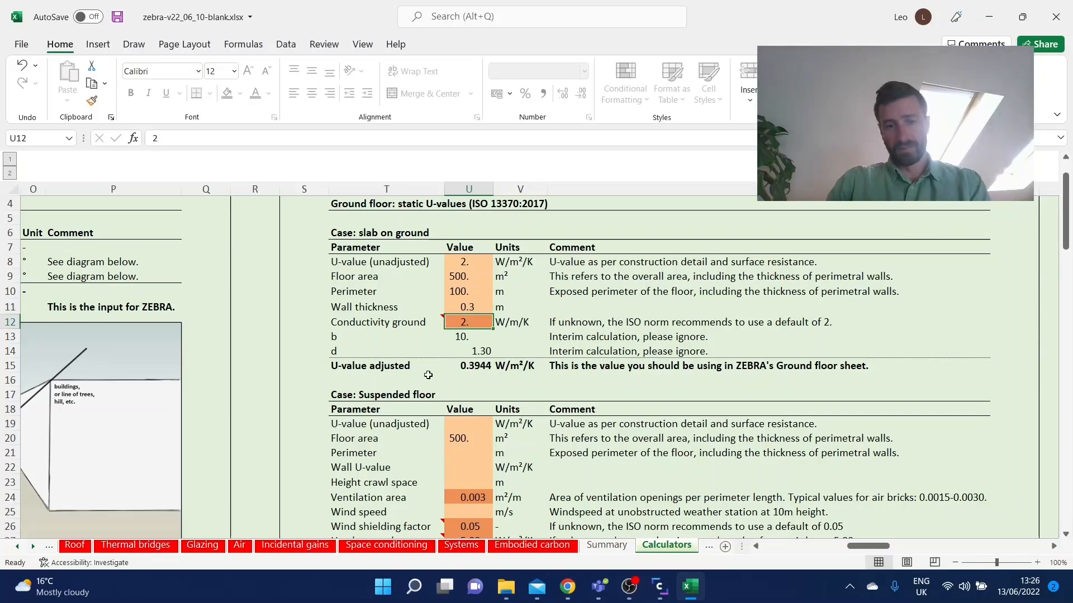
Copy the slab-on-ground adjusted U-value into the Ground floor sheet's U-value cell, pasting it as a value only.
click(456, 370)
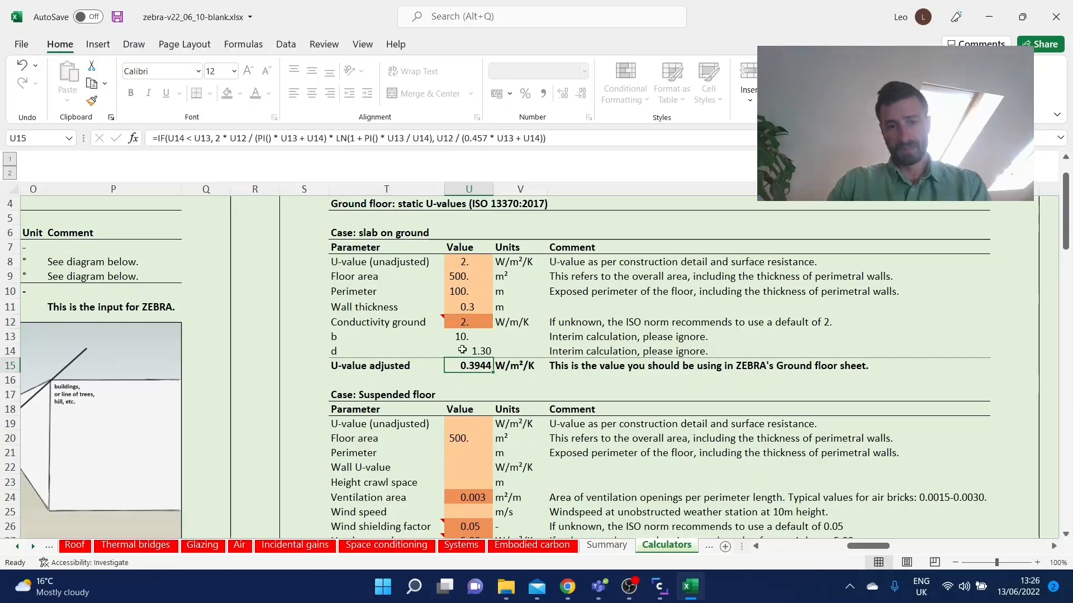
key(ctrl+c)
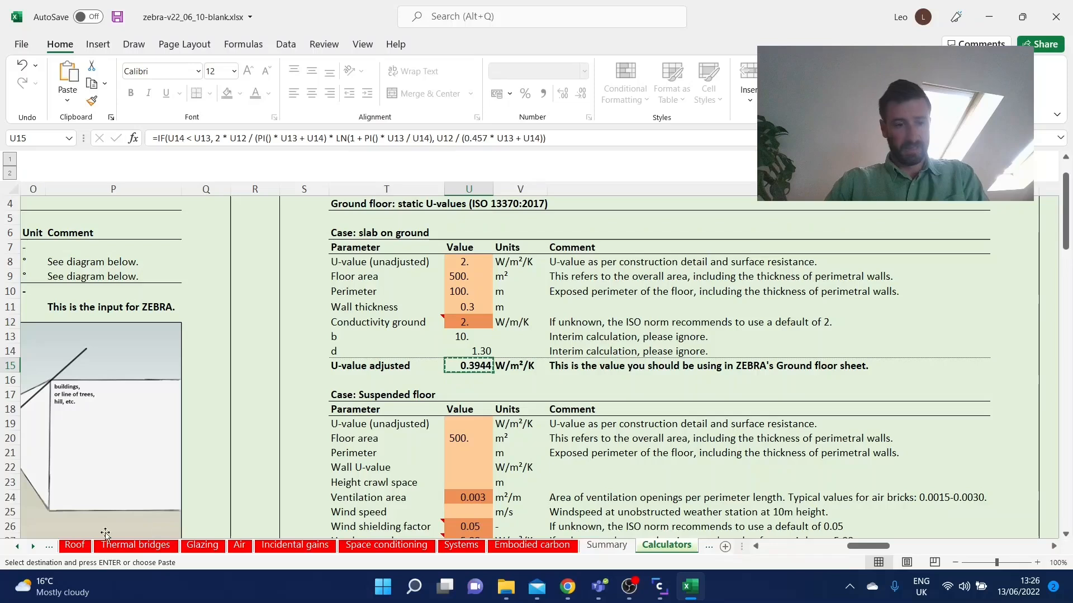
click(17, 547)
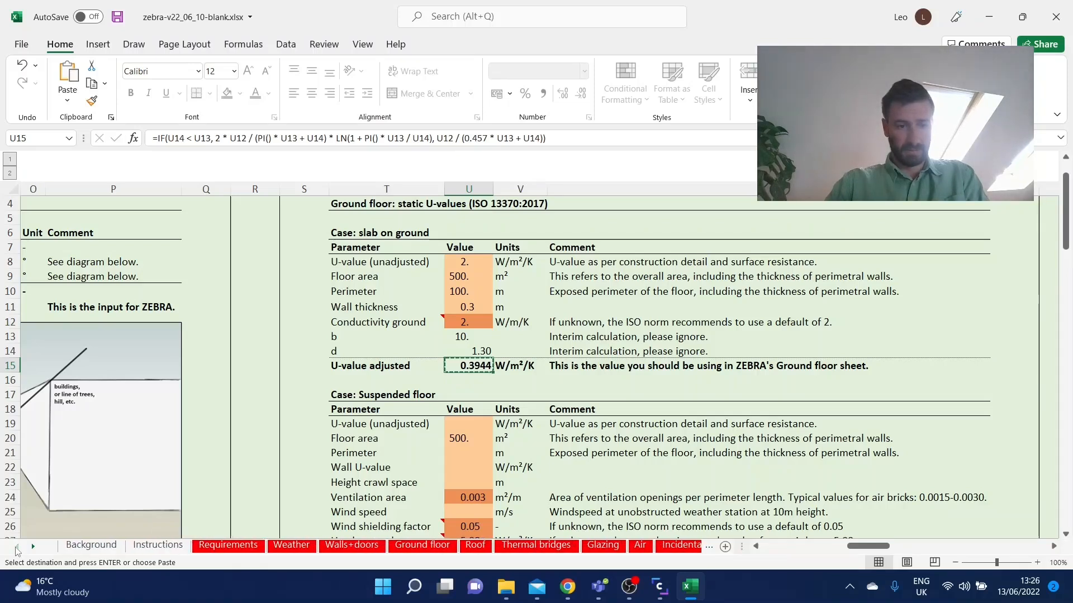
click(422, 544)
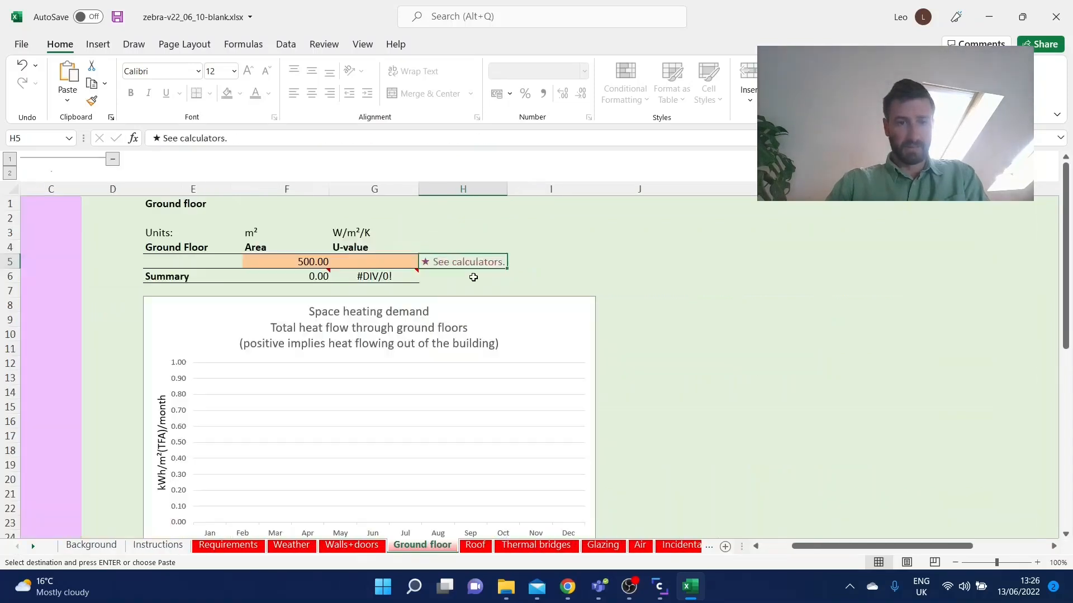
click(403, 262)
right_click(403, 262)
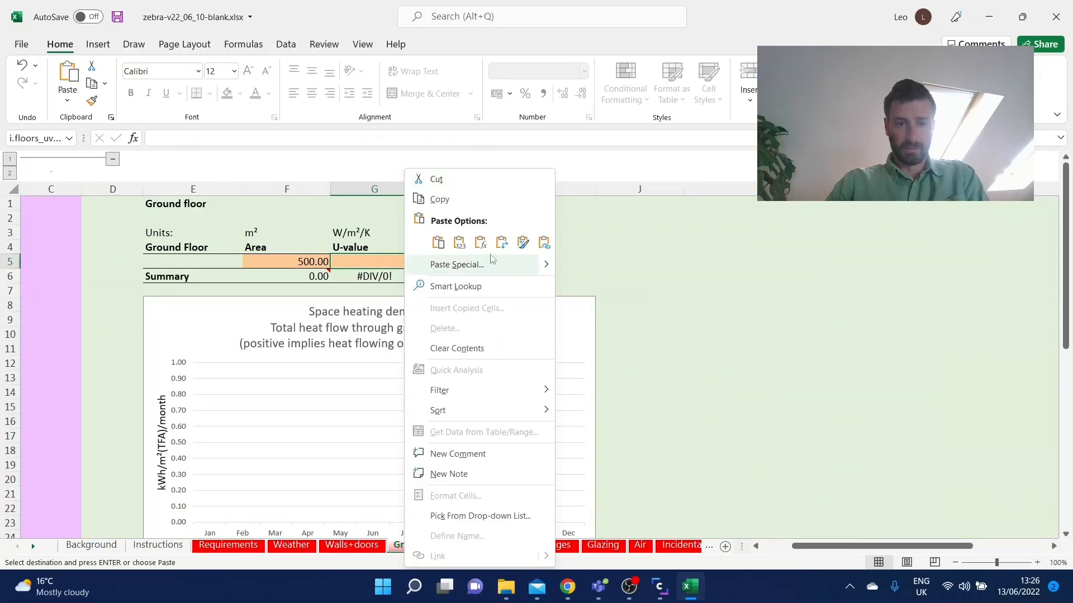
click(458, 242)
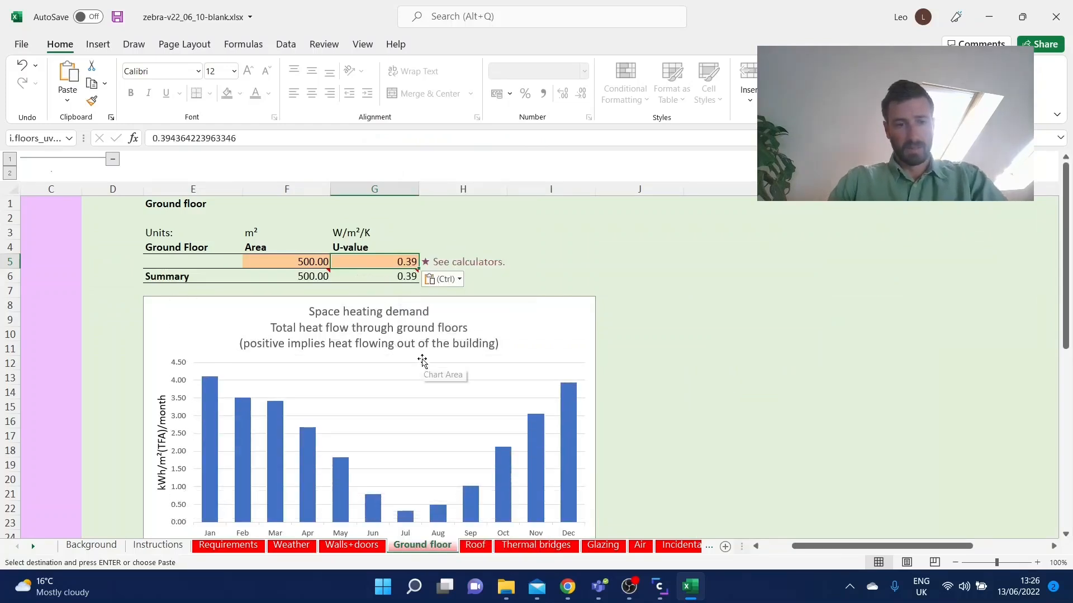
Examine the monthly space heating and space cooling demand charts for heat flow through the ground floor.
scroll(423, 362, down, 1)
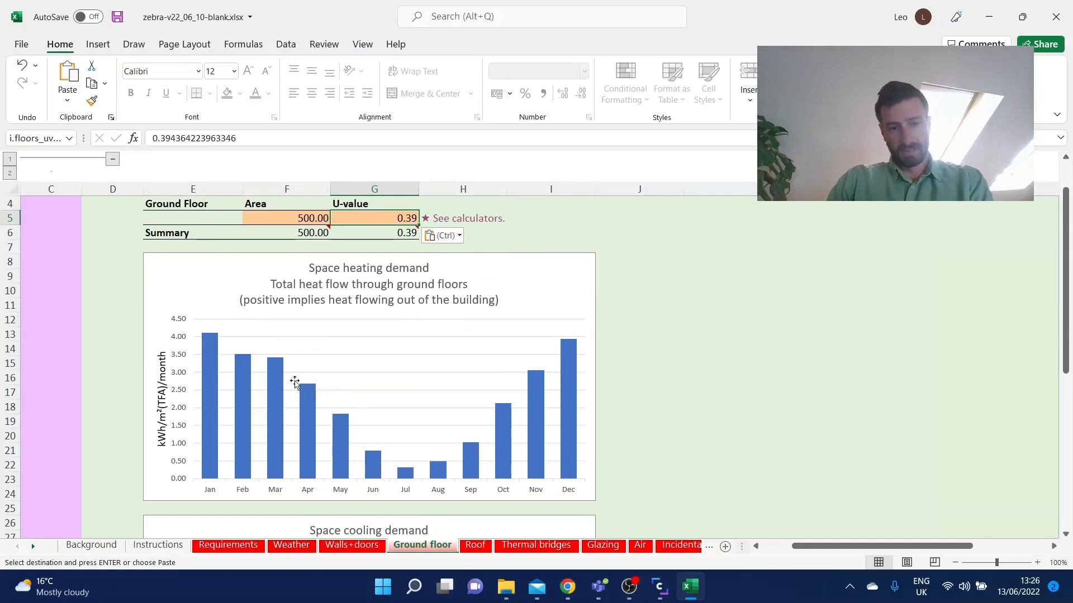
scroll(515, 338, down, 1)
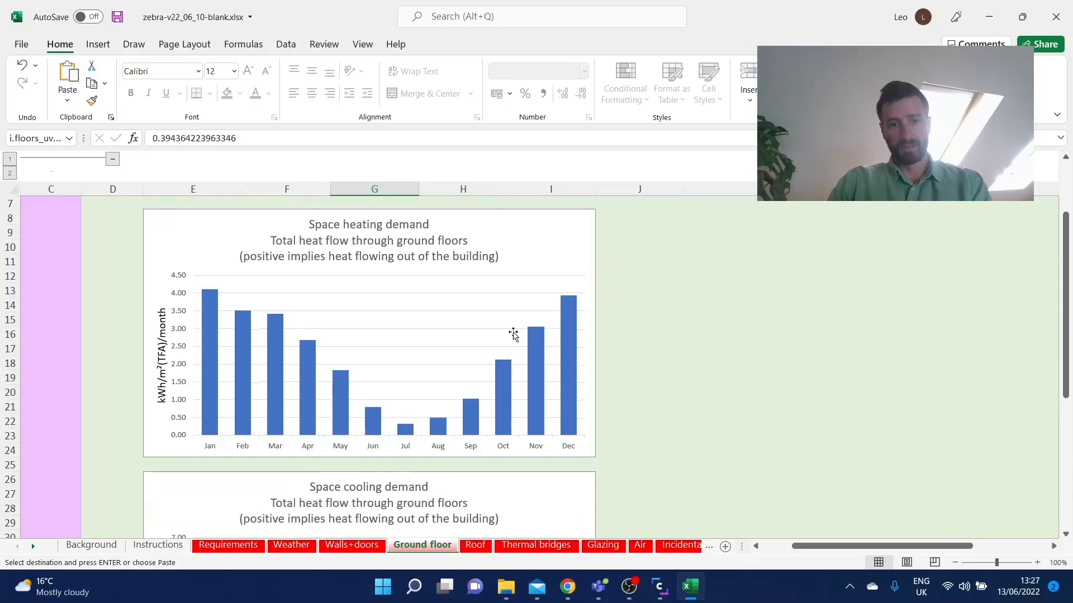
scroll(513, 334, down, 5)
scroll(505, 333, down, 1)
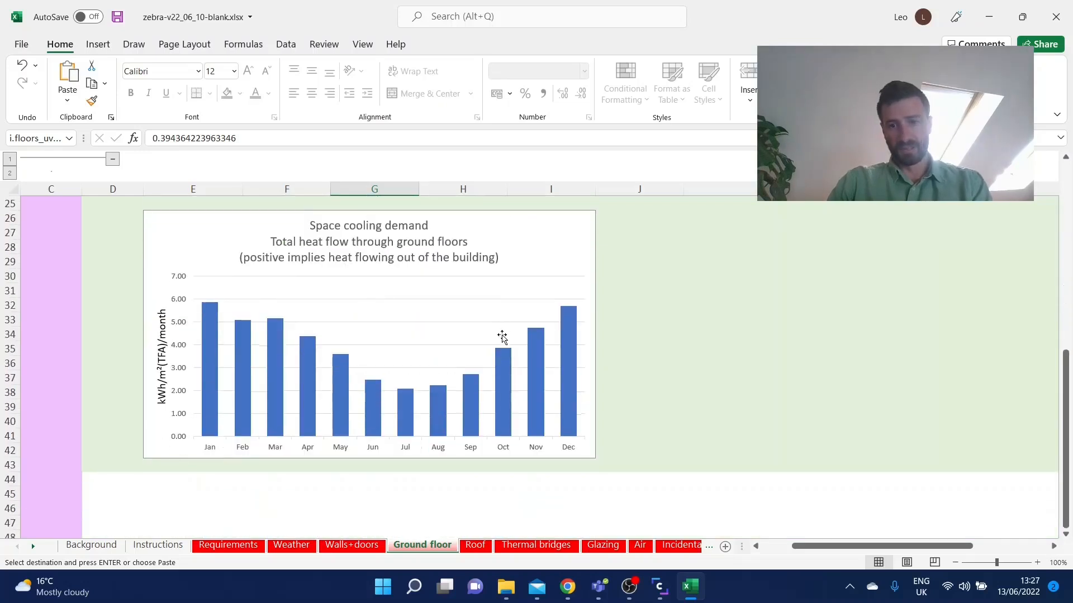
scroll(502, 336, up, 8)
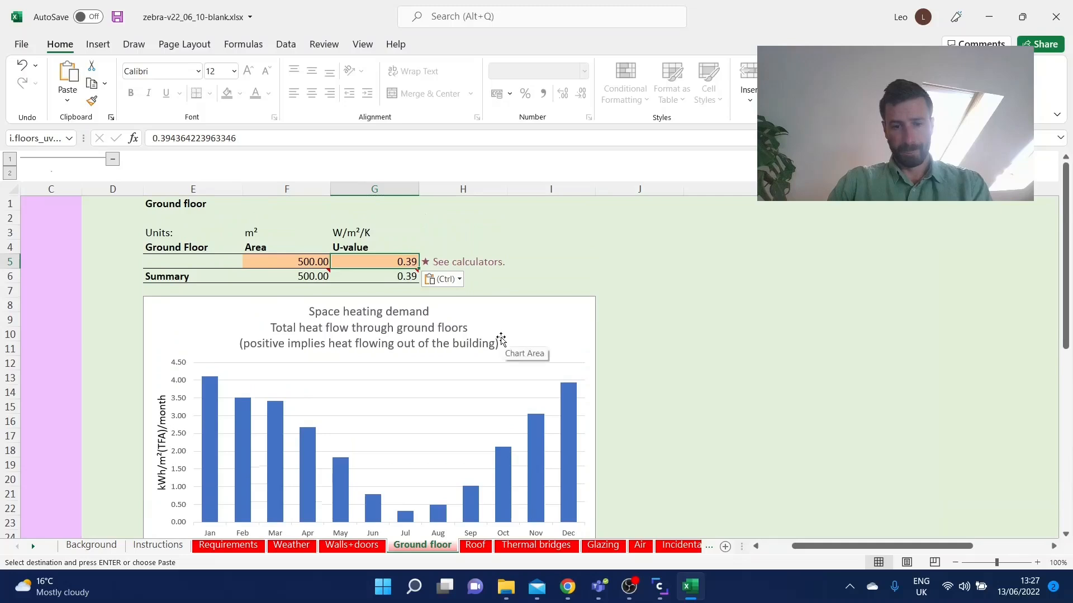
Return to the ground floor calculators and set the suspended floor's unadjusted U-value to 2 W/m²/K.
click(468, 262)
scroll(373, 332, down, 2)
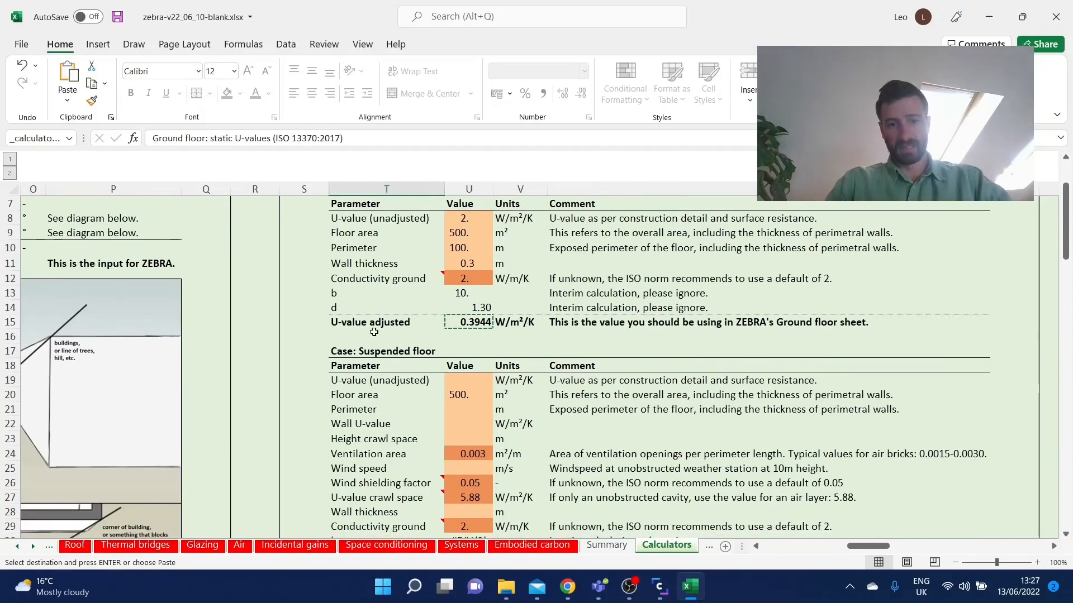
scroll(374, 332, down, 1)
scroll(475, 374, up, 1)
click(475, 382)
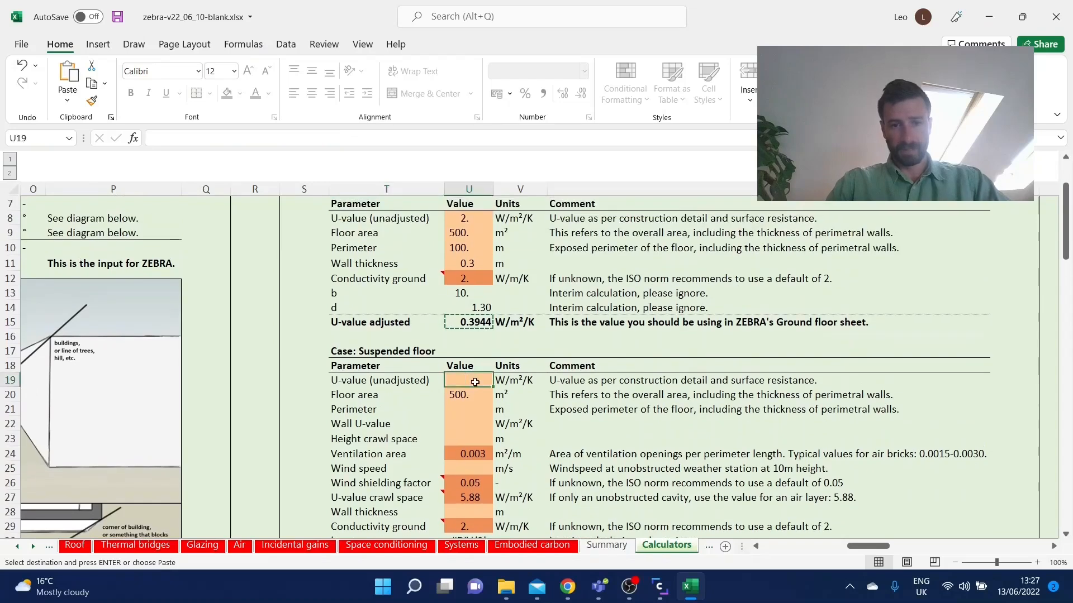
scroll(547, 366, down, 1)
text(2)
key(Return)
Set the suspended floor's perimeter to 100 m and its wall U-value to 0.3 W/m²/K.
click(460, 366)
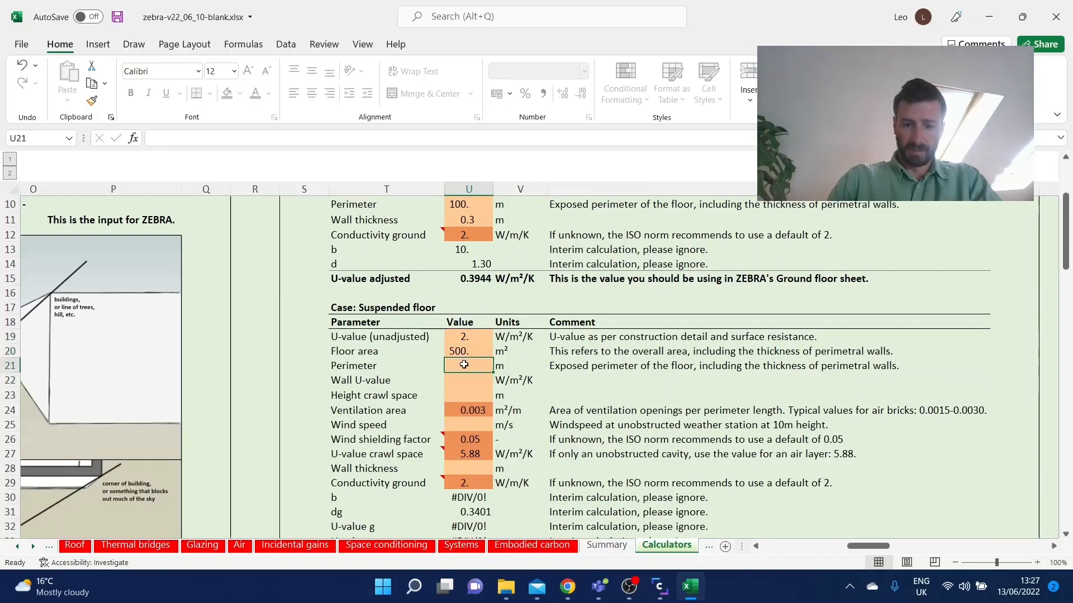
text(1000)
key(BackSpace)
key(Return)
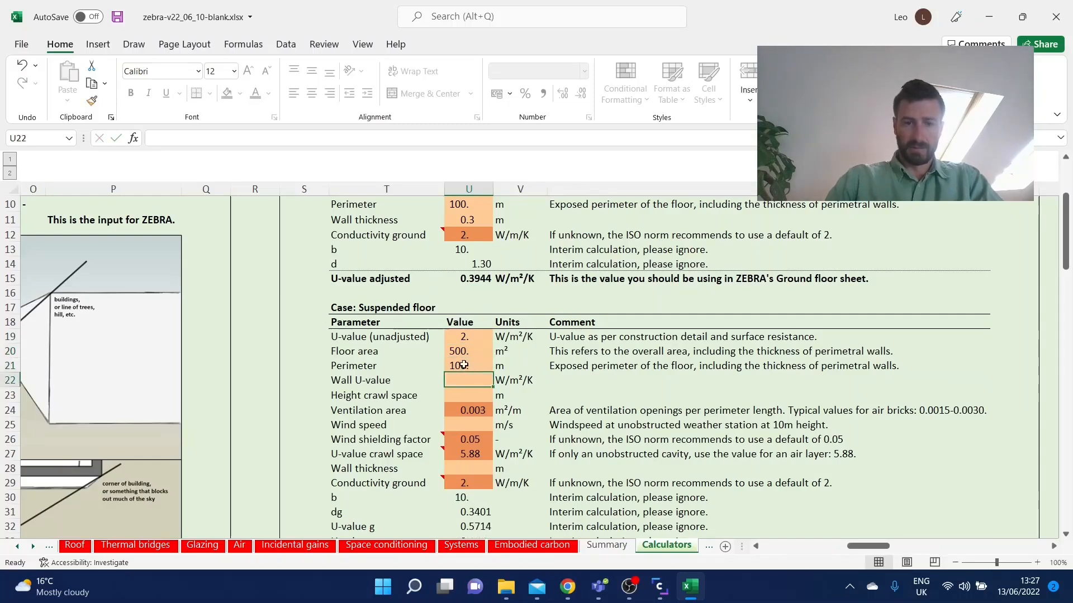
scroll(463, 363, down, 1)
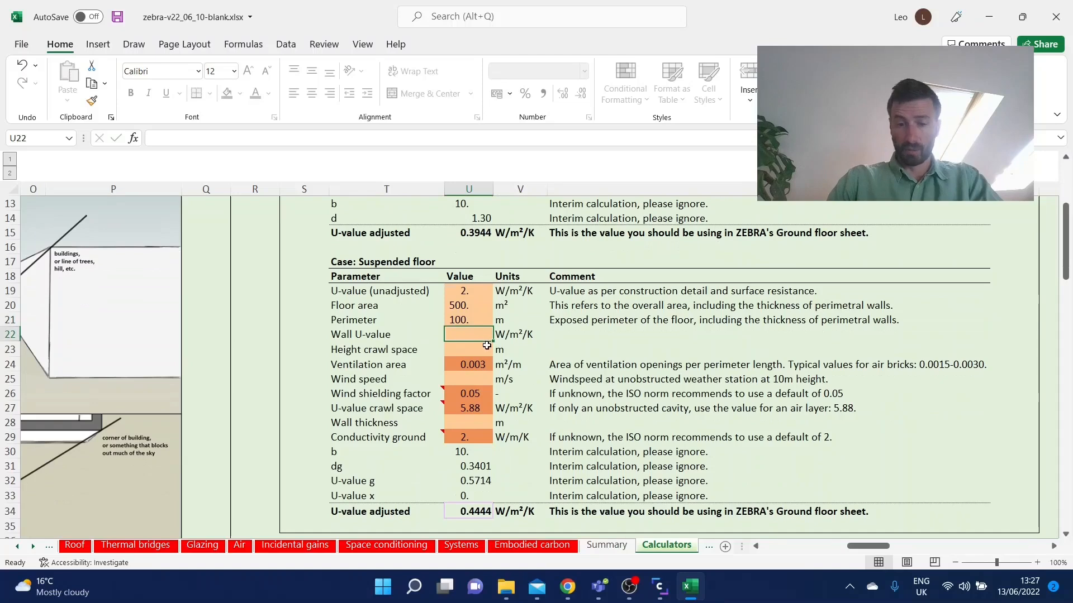
text(0.3)
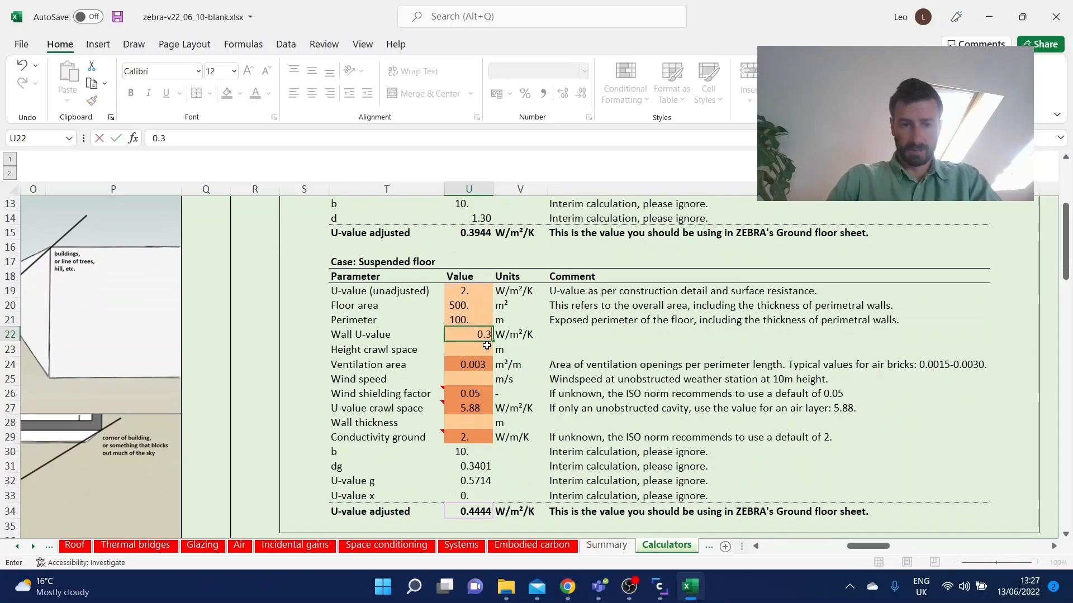
key(Return)
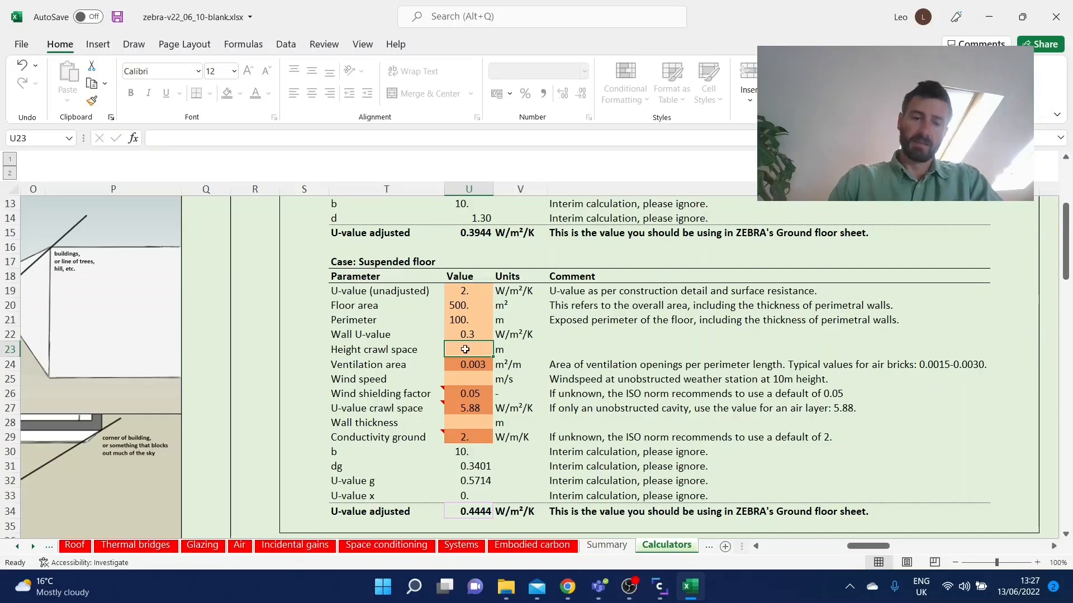
Set the suspended floor's crawl space height to 0.5 m and the wind speed to 5 m/s.
text(0.5)
key(Return)
key(Return)
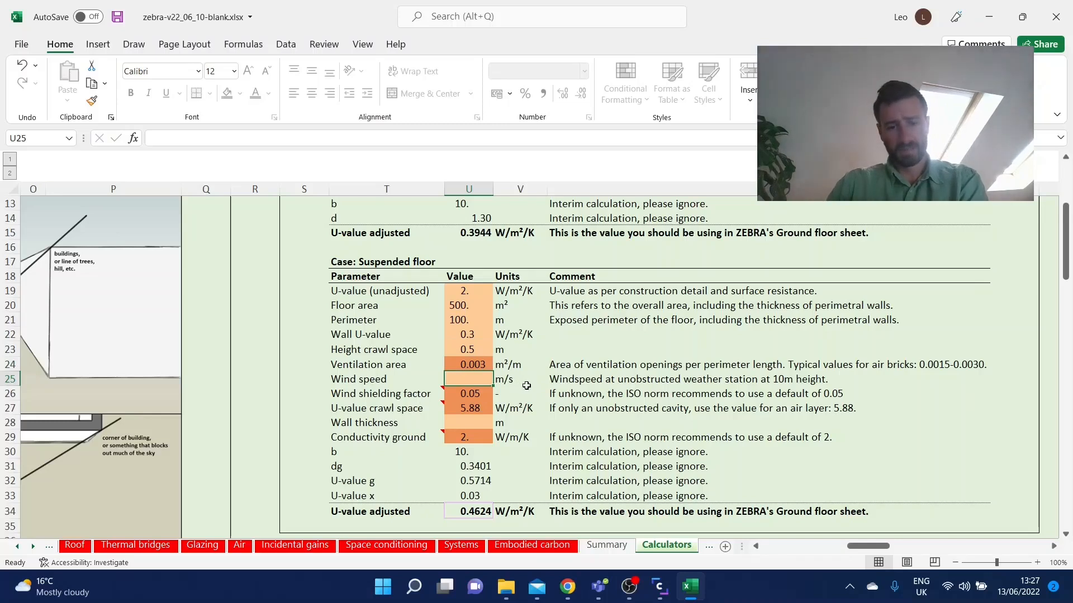
text(5)
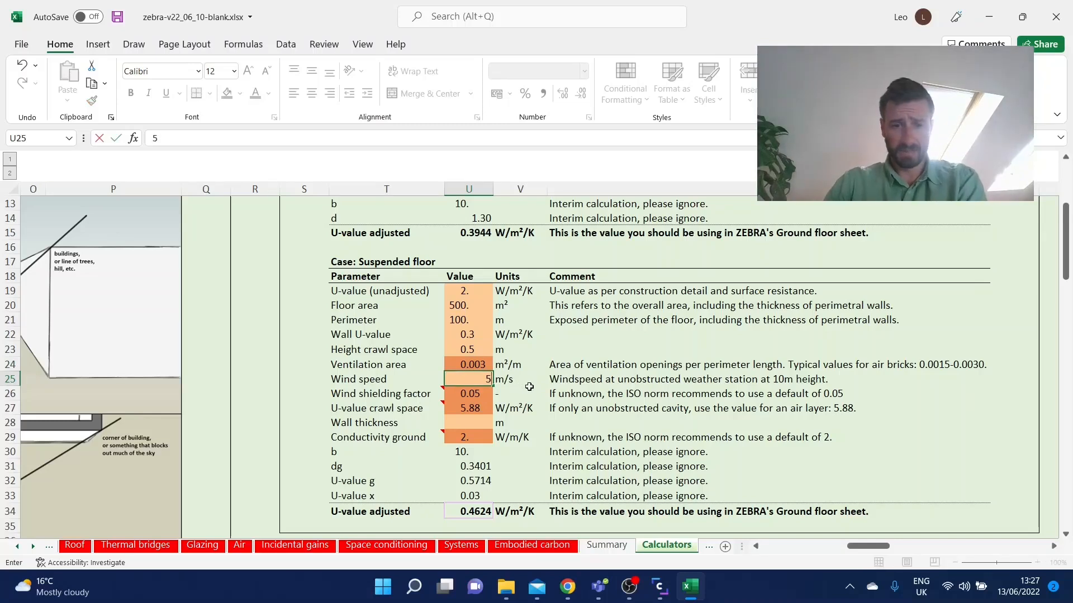
key(Return)
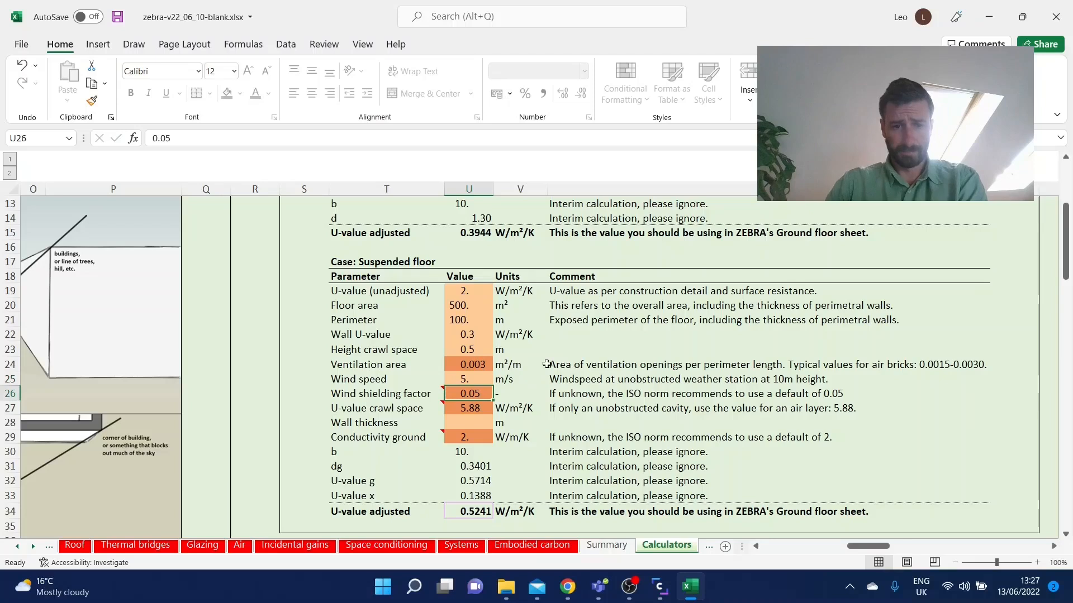
Set the suspended floor's wall thickness to 0.3 m in the ground floor calculator.
scroll(547, 364, down, 1)
click(453, 379)
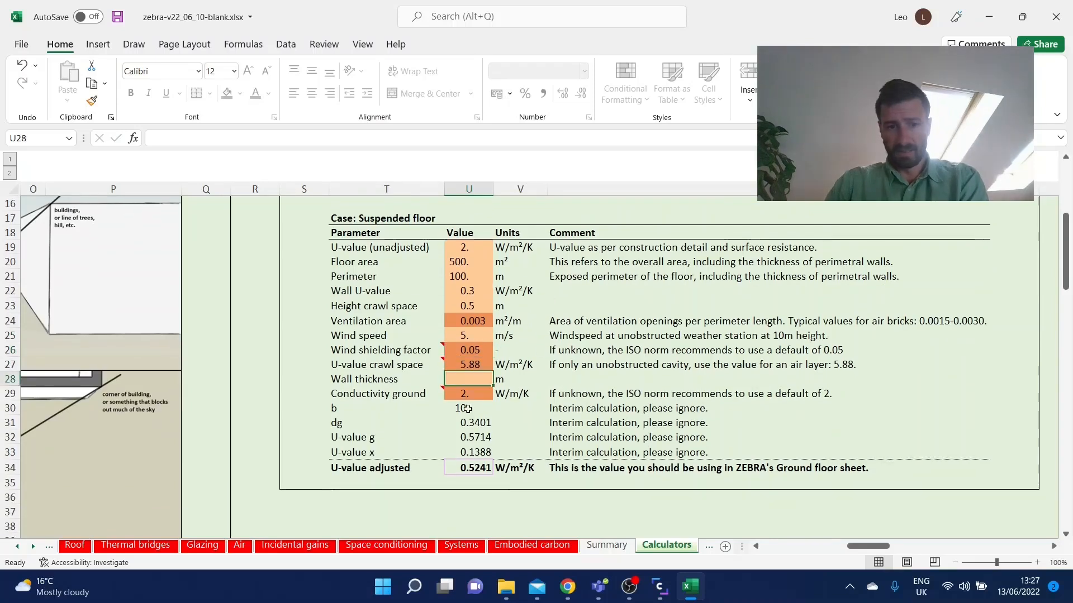
text(0.3)
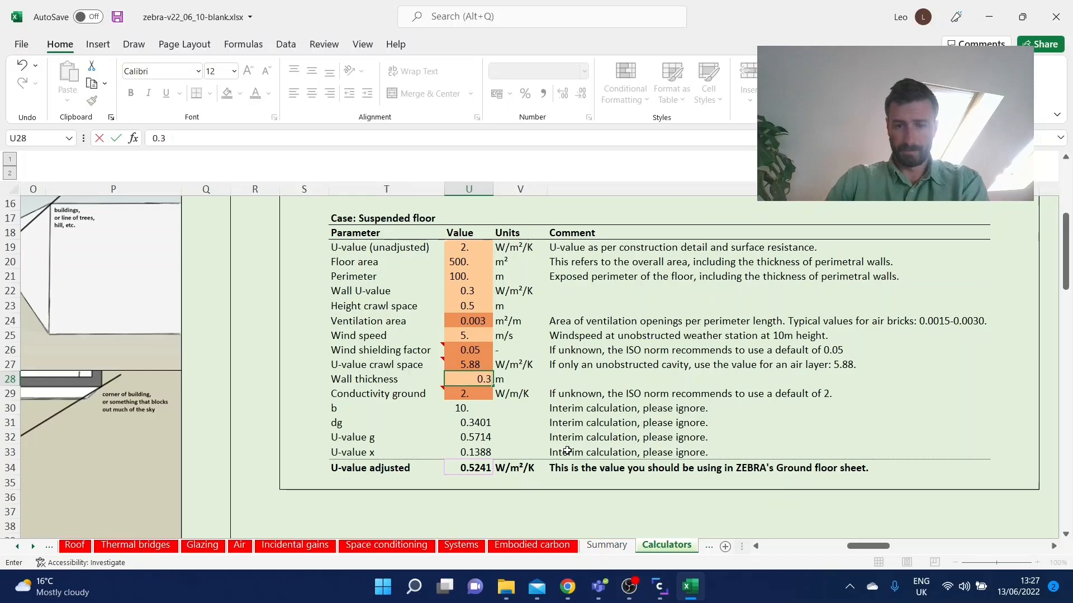
key(Return)
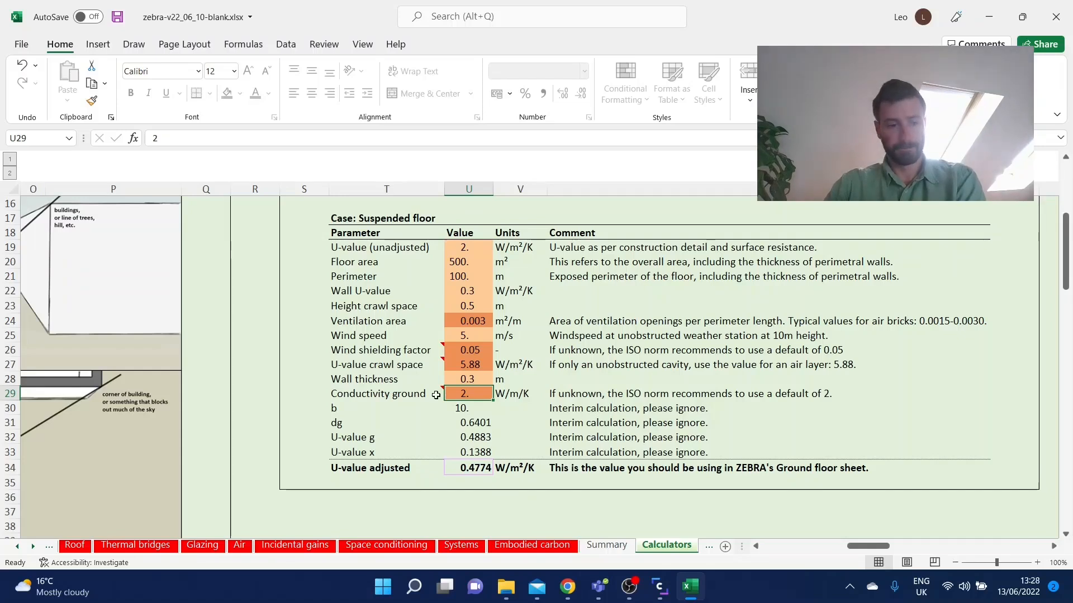
Leave the calculators for the Instructions sheet and set the workbook's complexity level to 3.
click(17, 546)
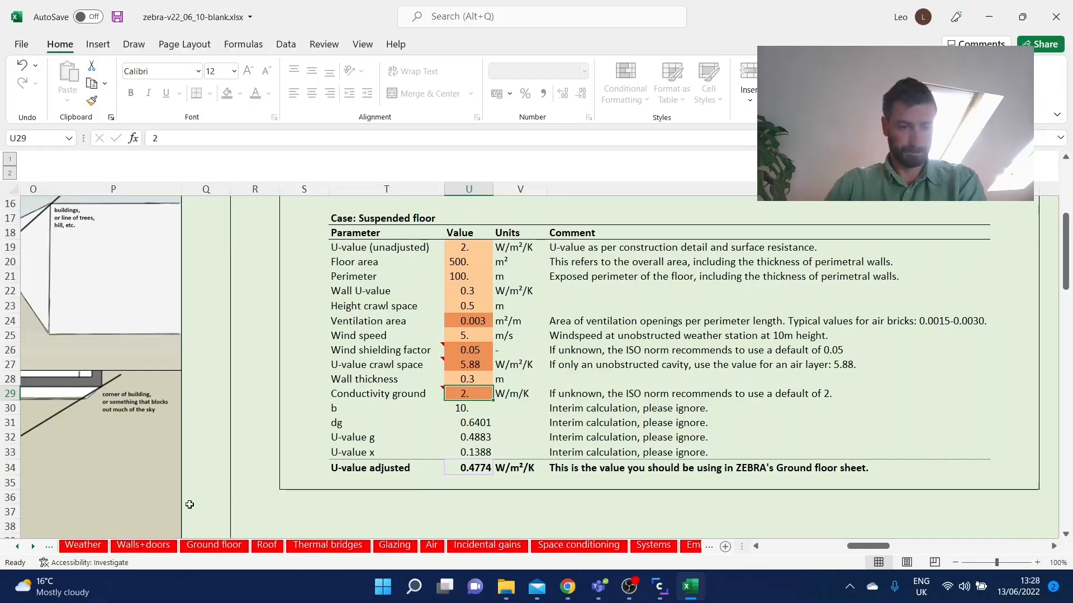
click(213, 545)
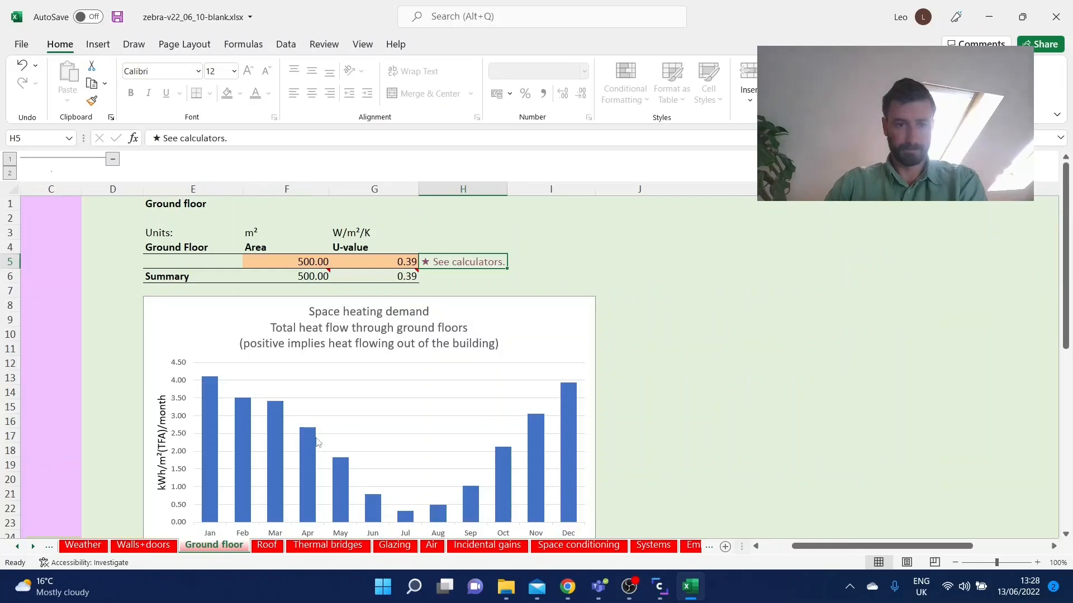
scroll(316, 445, down, 1)
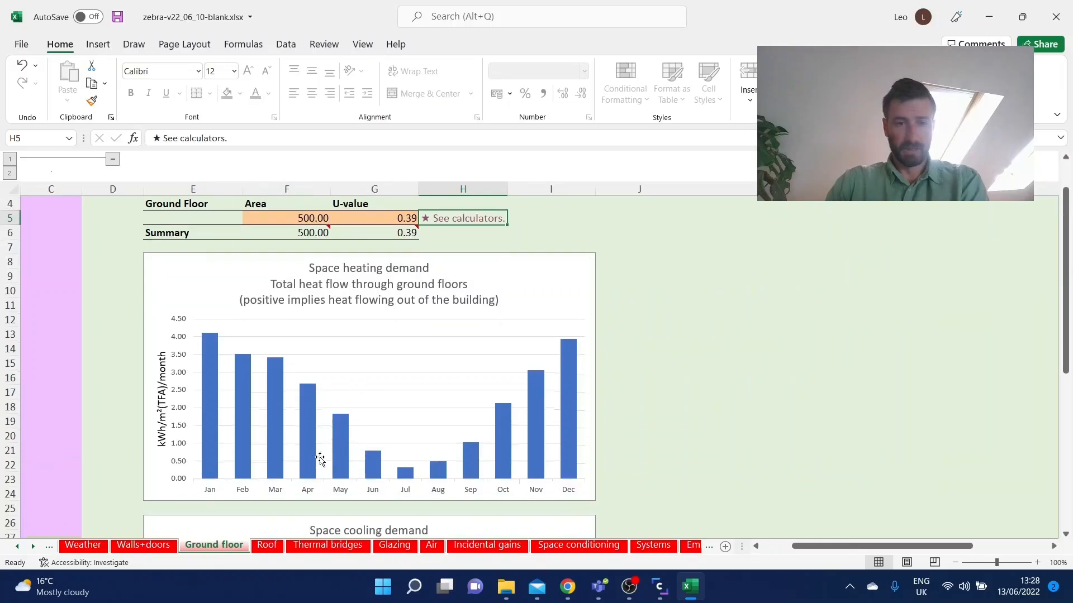
click(50, 547)
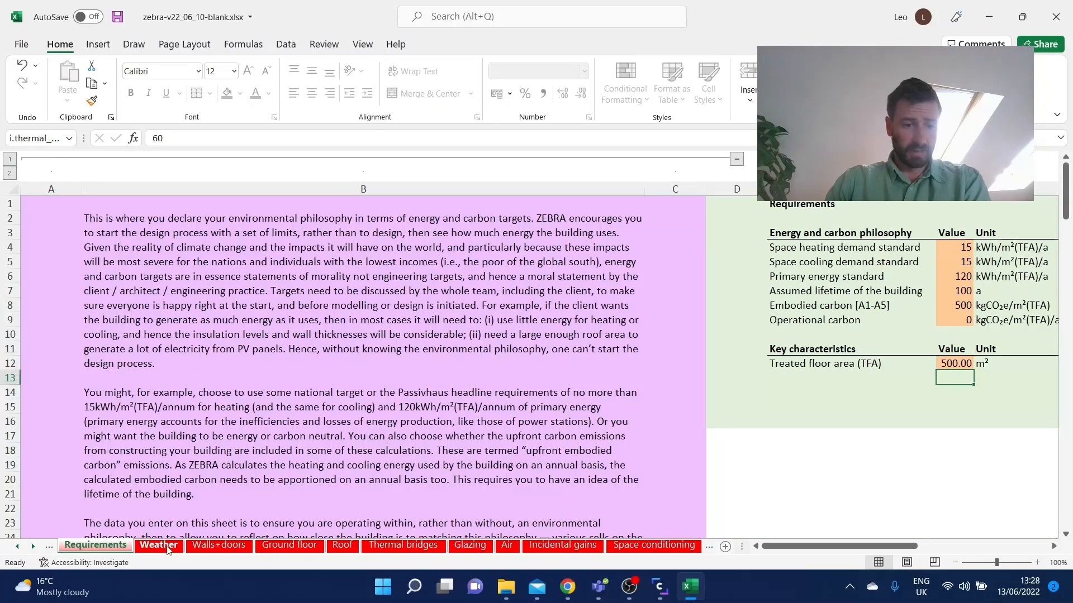
click(49, 548)
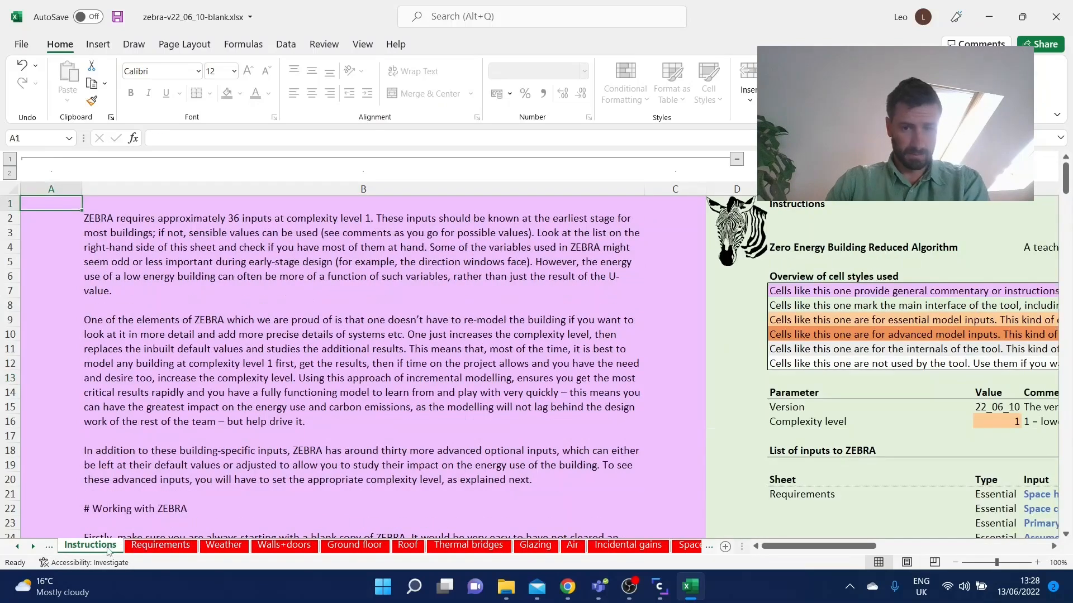
click(1000, 422)
click(1028, 422)
click(1000, 451)
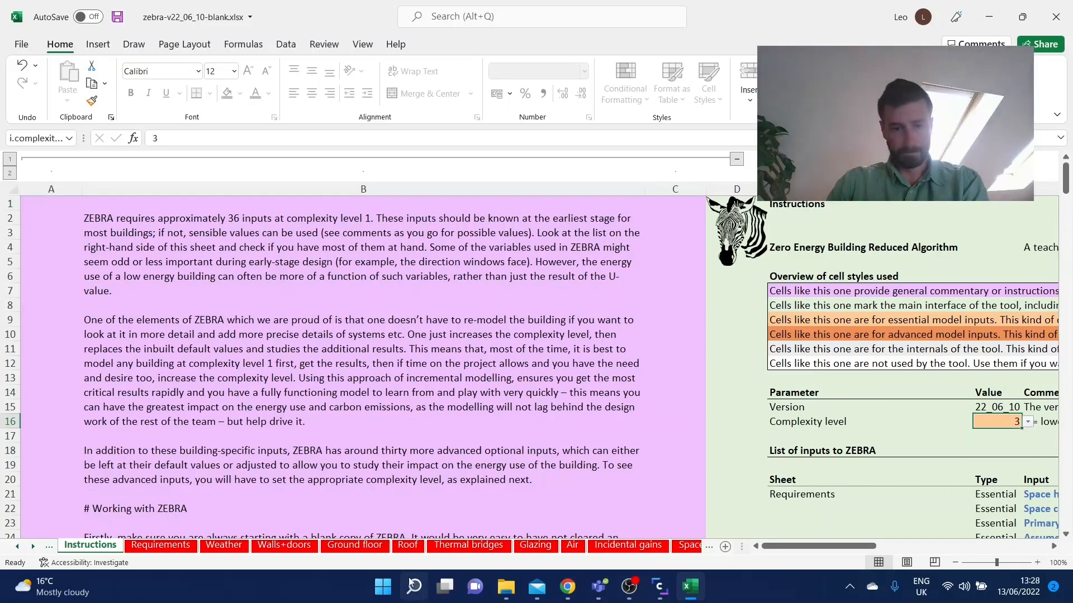
Examine the Ground floor sheet's demand charts and the monthly space heating and space cooling energy tables.
click(357, 545)
scroll(550, 475, up, 1)
scroll(537, 460, down, 7)
scroll(539, 463, up, 7)
scroll(615, 371, down, 8)
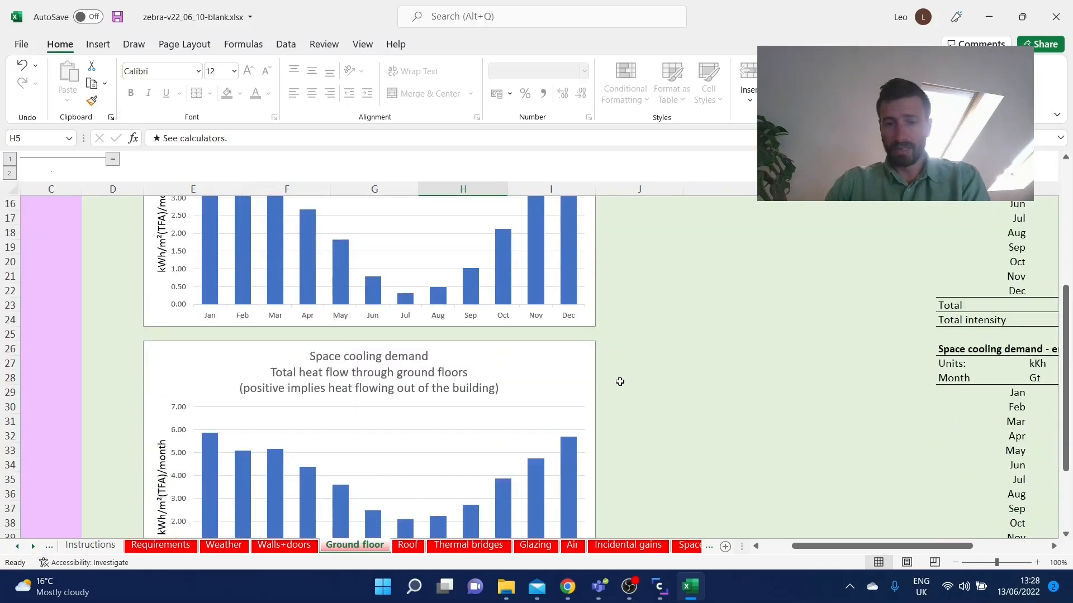
scroll(620, 402, up, 8)
drag(849, 547, 911, 519)
scroll(759, 317, down, 8)
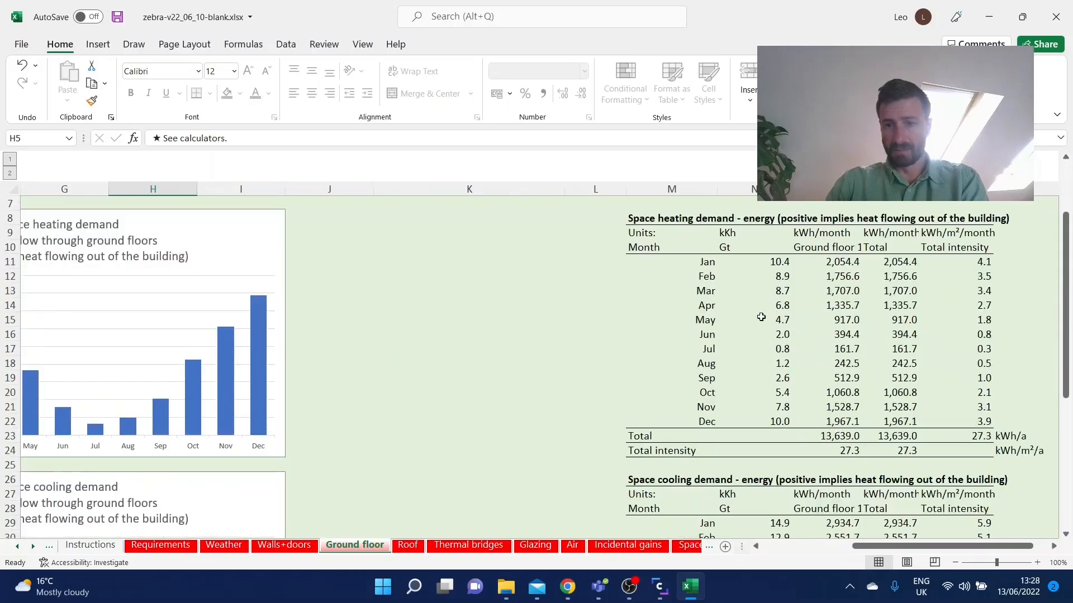
scroll(760, 317, up, 3)
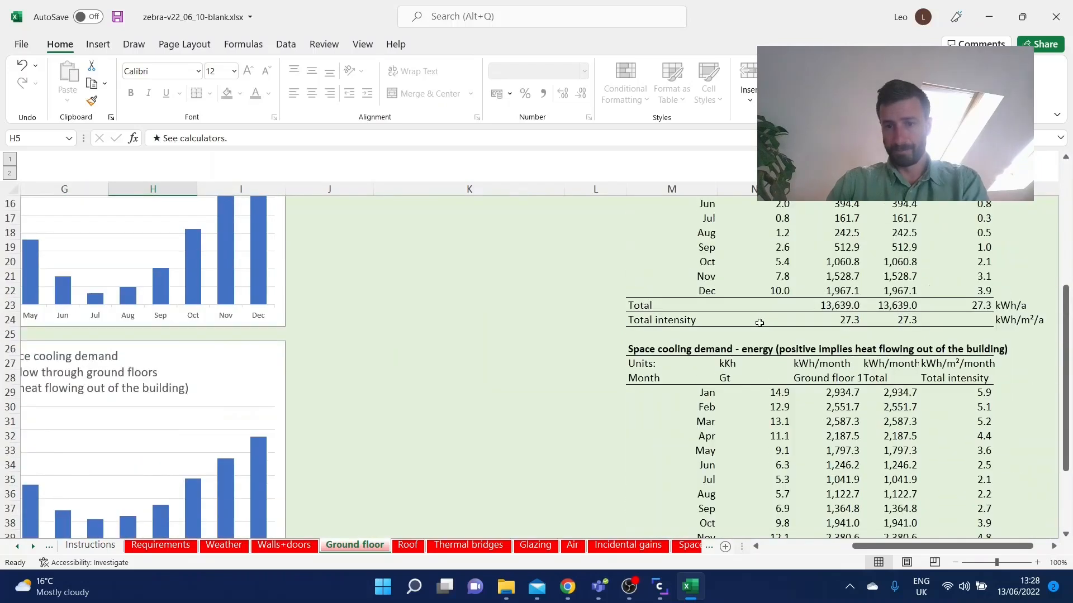